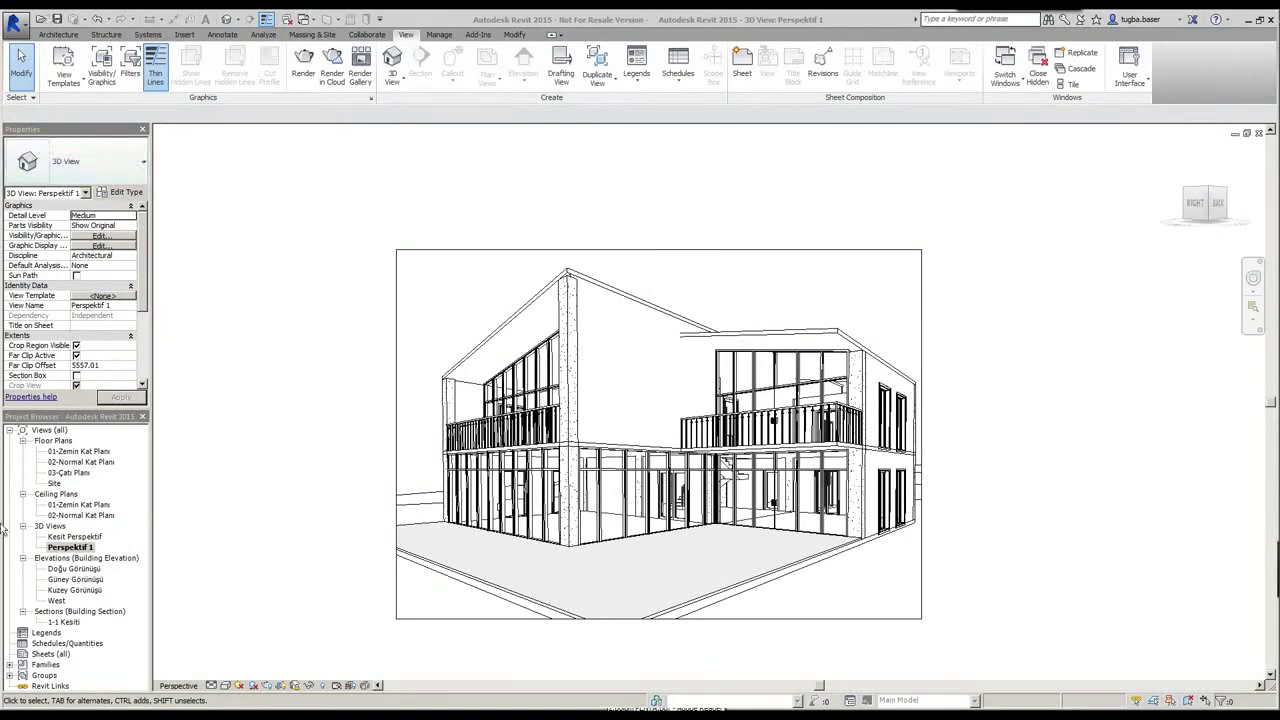
Open the Site floor plan, then zoom in and pan to centre the house.
{"action": "double_click", "coordinate": [54, 484]}
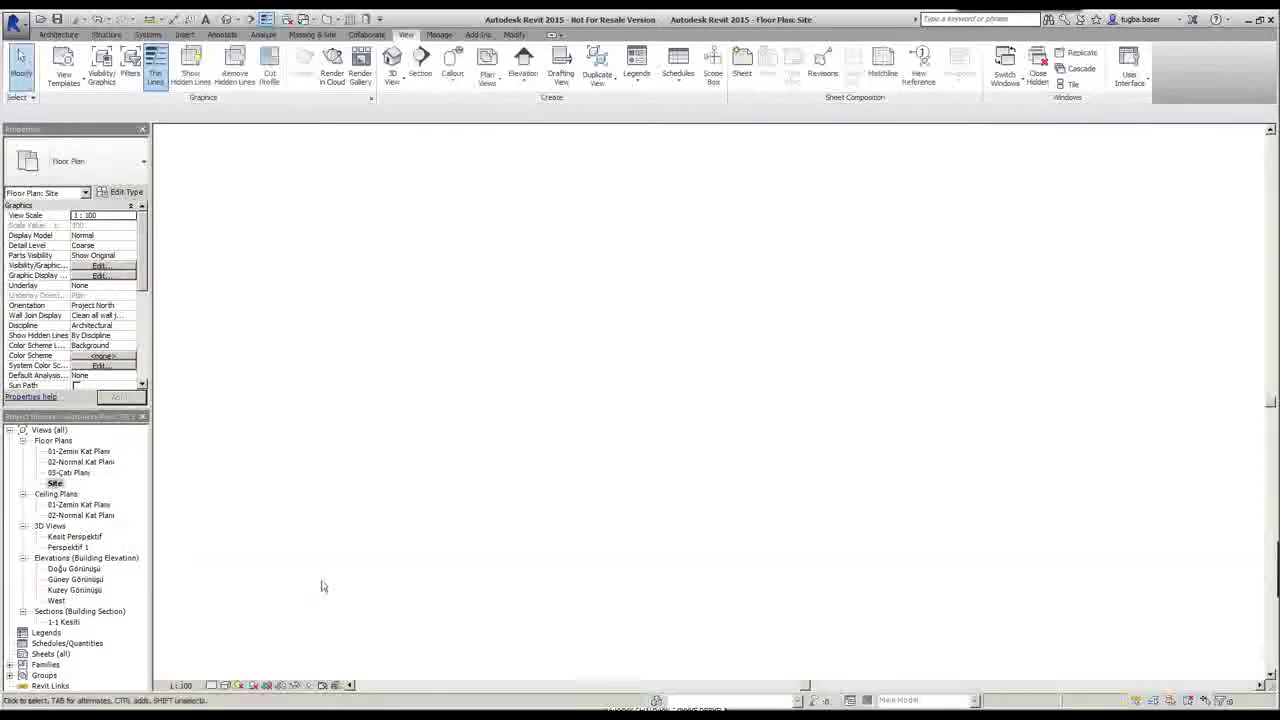
{"action": "scroll", "coordinate": [560, 460], "scroll_direction": "up", "scroll_amount": 2}
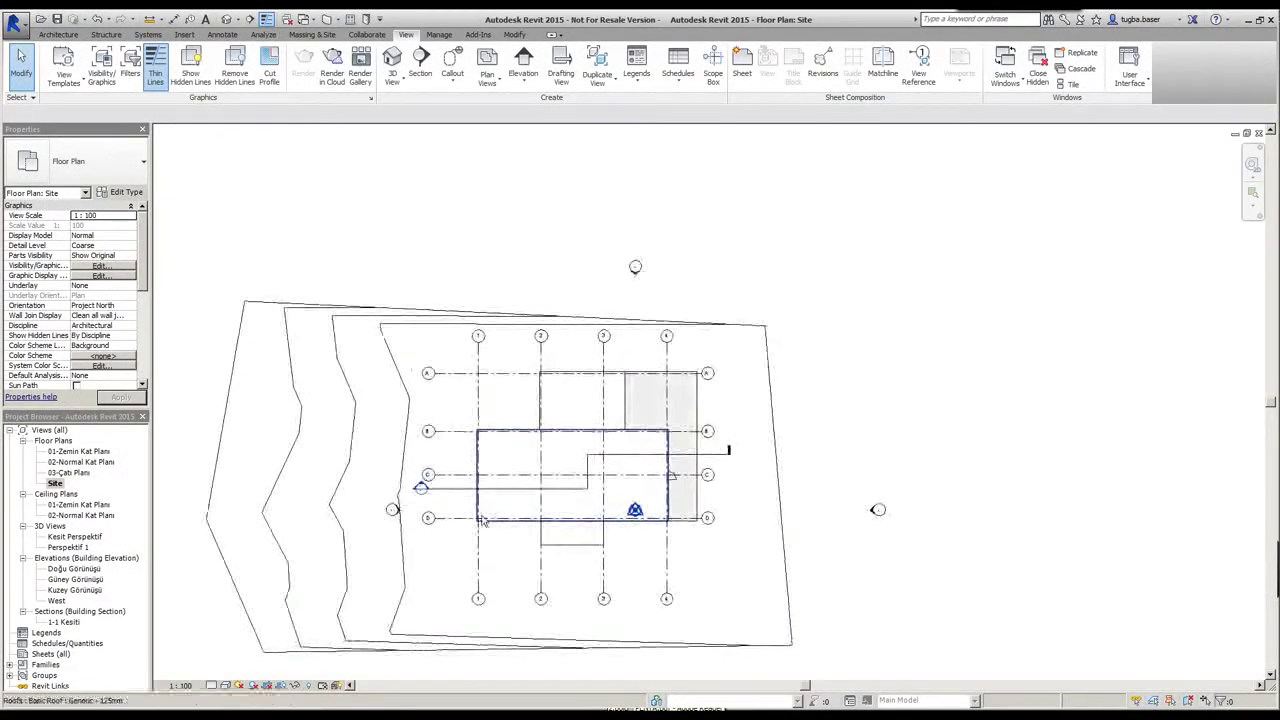
{"action": "scroll", "coordinate": [588, 477], "scroll_direction": "up", "scroll_amount": 1}
{"action": "middle_click_drag", "start_coordinate": [588, 477], "coordinate": [649, 444]}
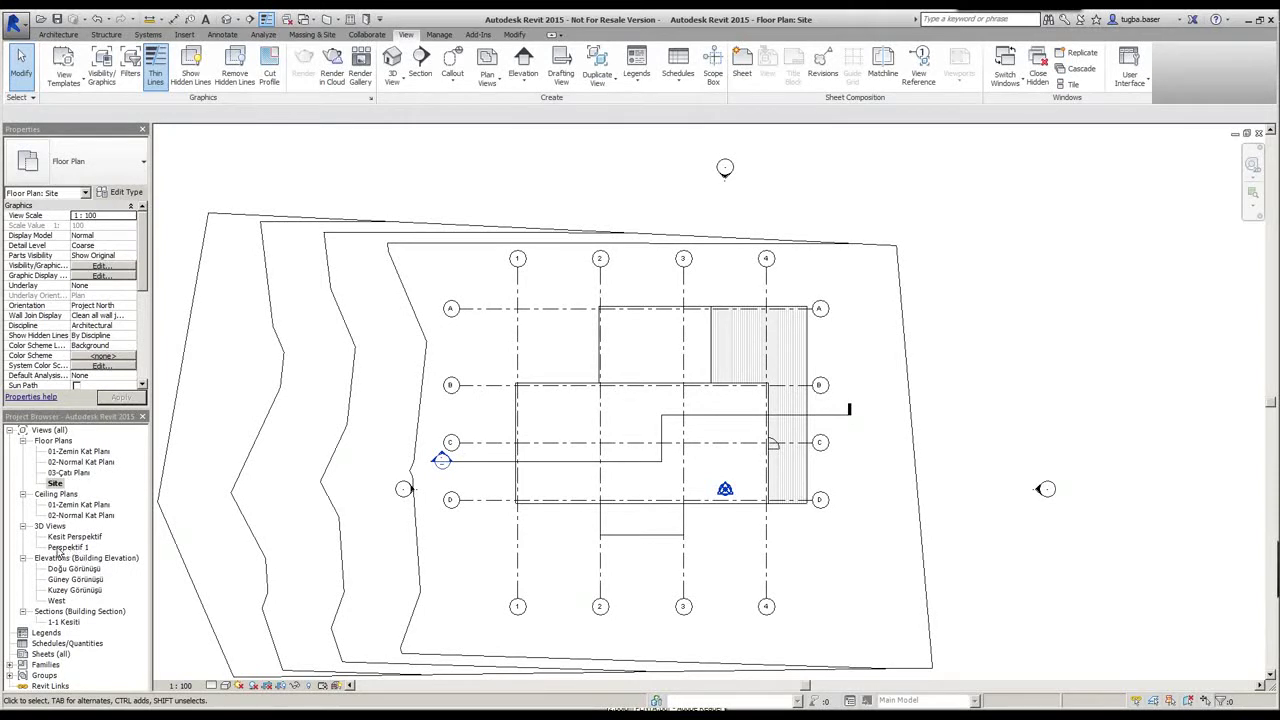
Show the Perspektif 1 camera on the Site plan, zoom out, and select the camera.
{"action": "right_click", "coordinate": [58, 549]}
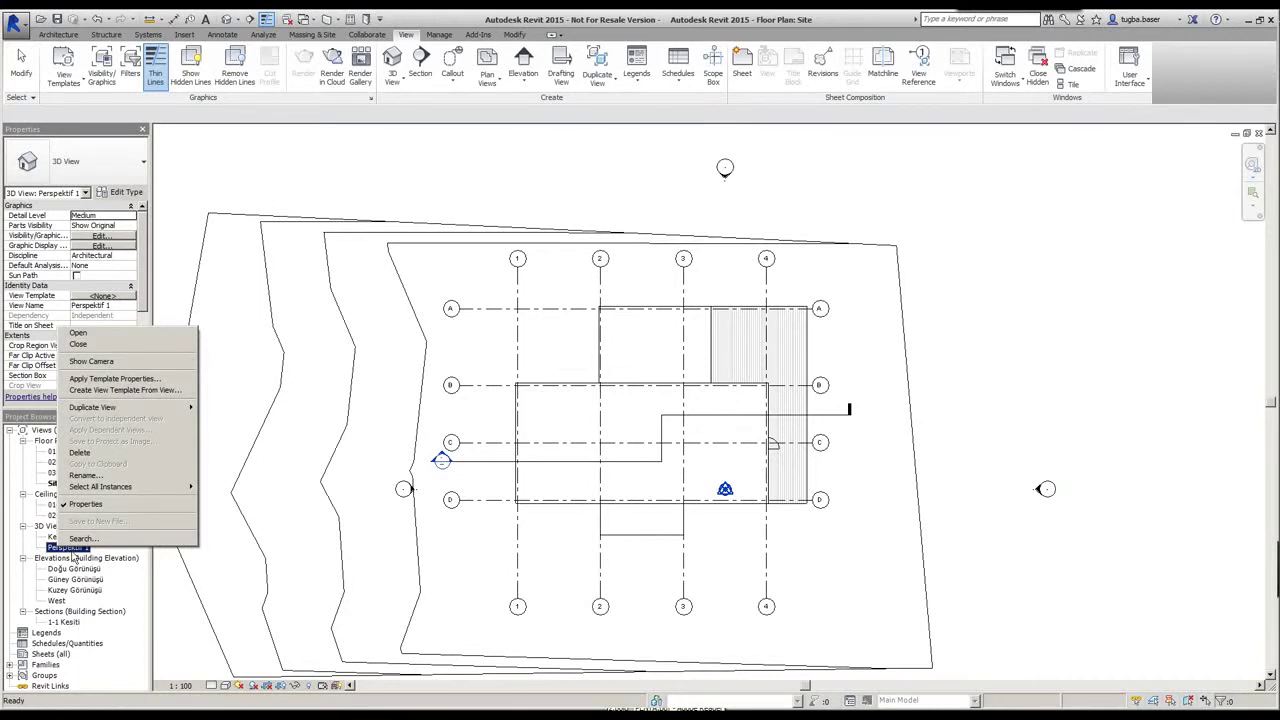
{"action": "left_click", "coordinate": [127, 366]}
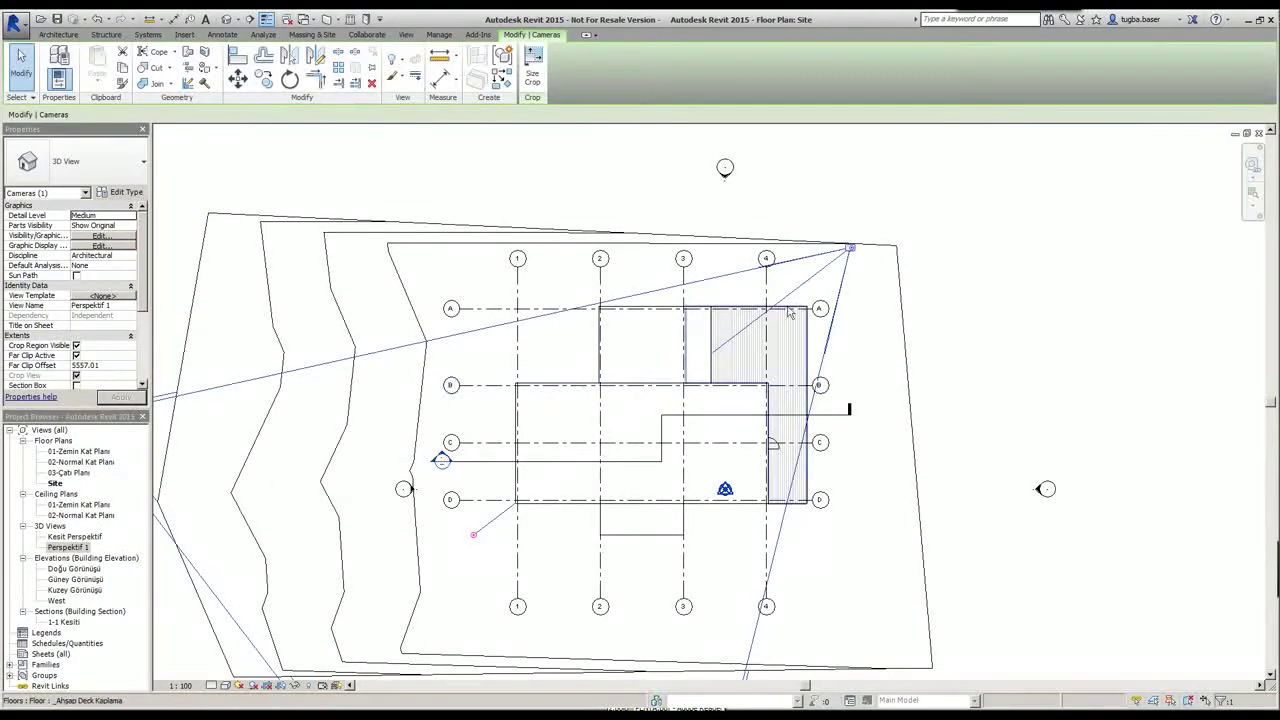
{"action": "scroll", "coordinate": [843, 277], "scroll_direction": "down", "scroll_amount": 1}
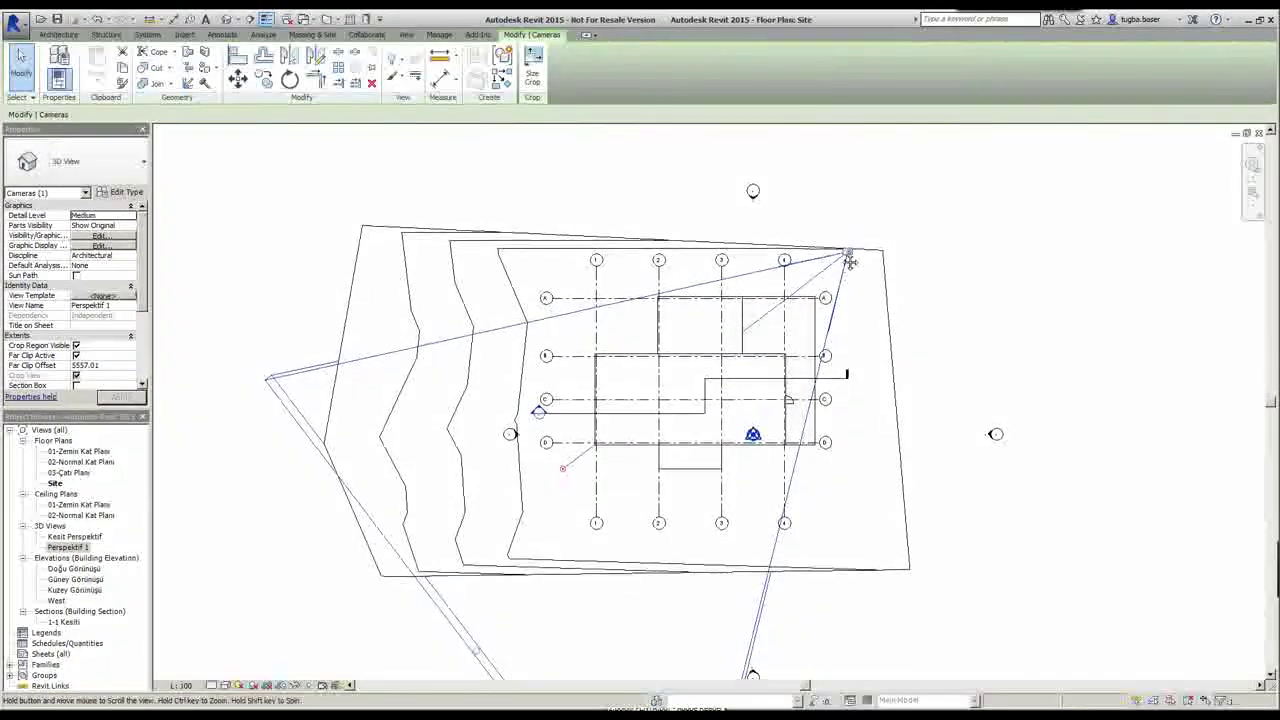
{"action": "scroll", "coordinate": [820, 265], "scroll_direction": "down", "scroll_amount": 1}
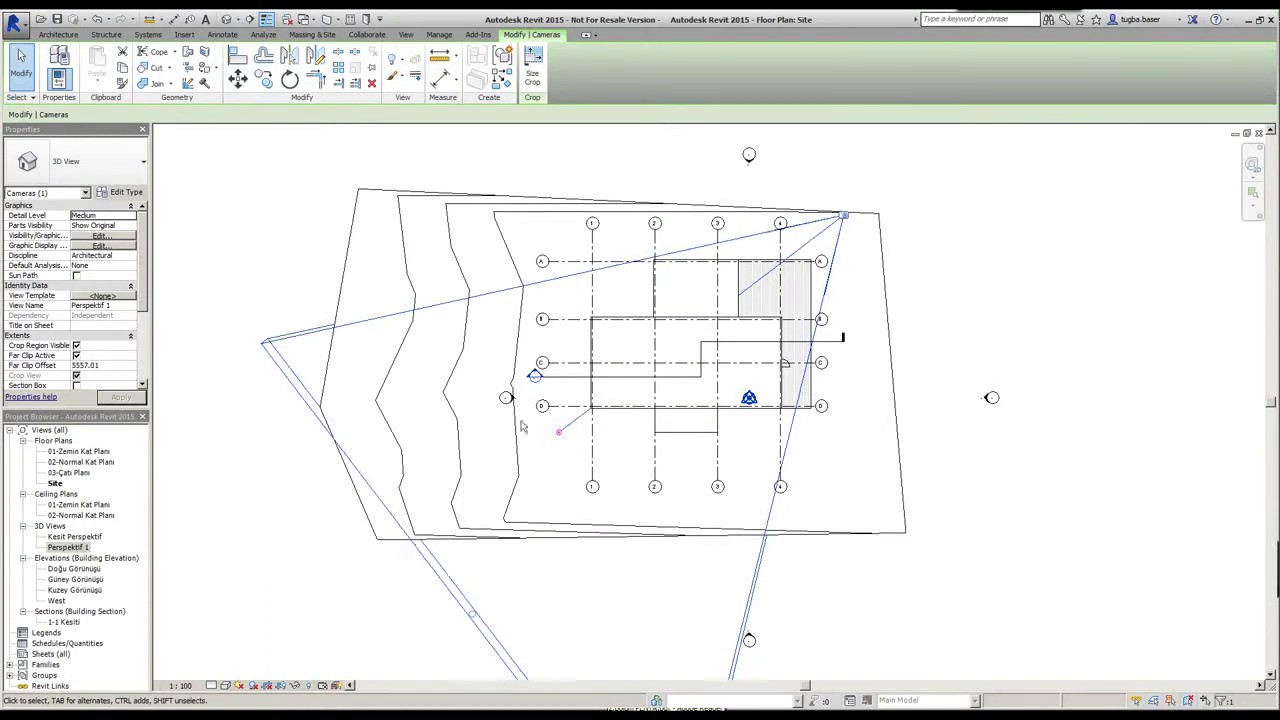
{"action": "left_click", "coordinate": [840, 213]}
Scroll Properties down to the Camera section and select the 5557.01 Far Clip Offset value.
{"action": "scroll", "coordinate": [147, 306], "scroll_direction": "down", "scroll_amount": 2}
{"action": "scroll", "coordinate": [147, 306], "scroll_direction": "down", "scroll_amount": 2}
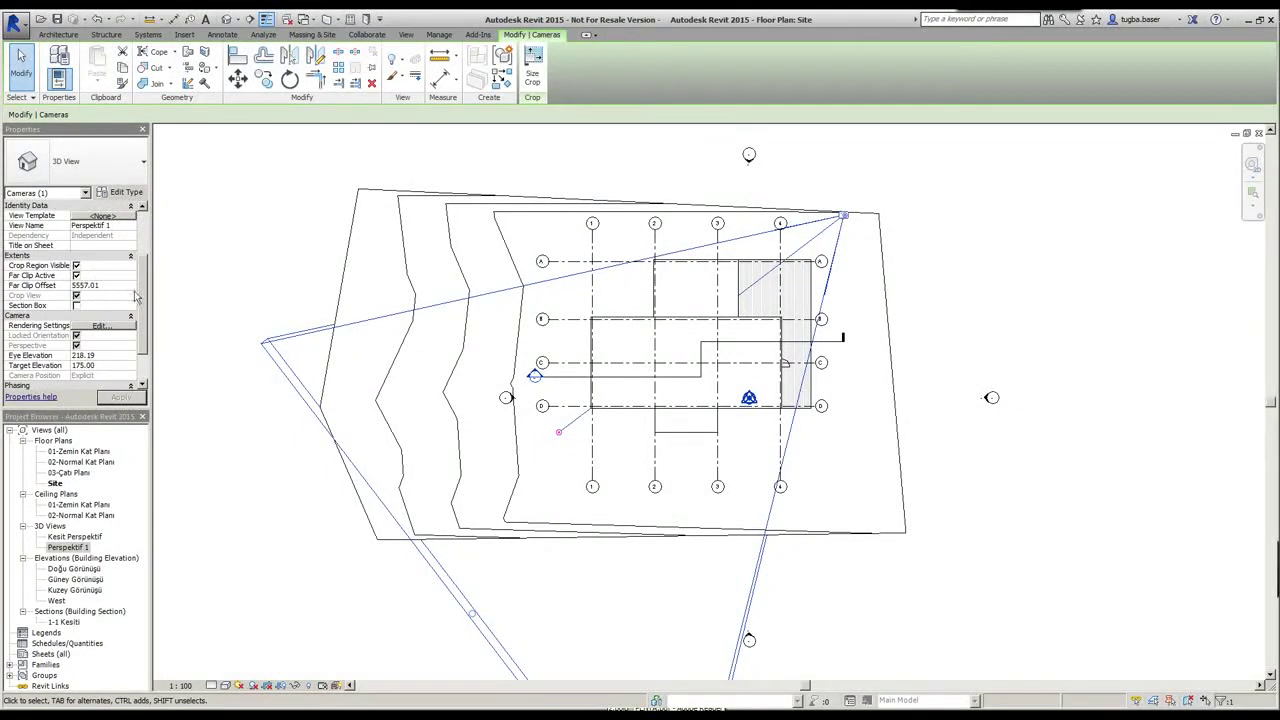
{"action": "scroll", "coordinate": [147, 310], "scroll_direction": "down", "scroll_amount": 2}
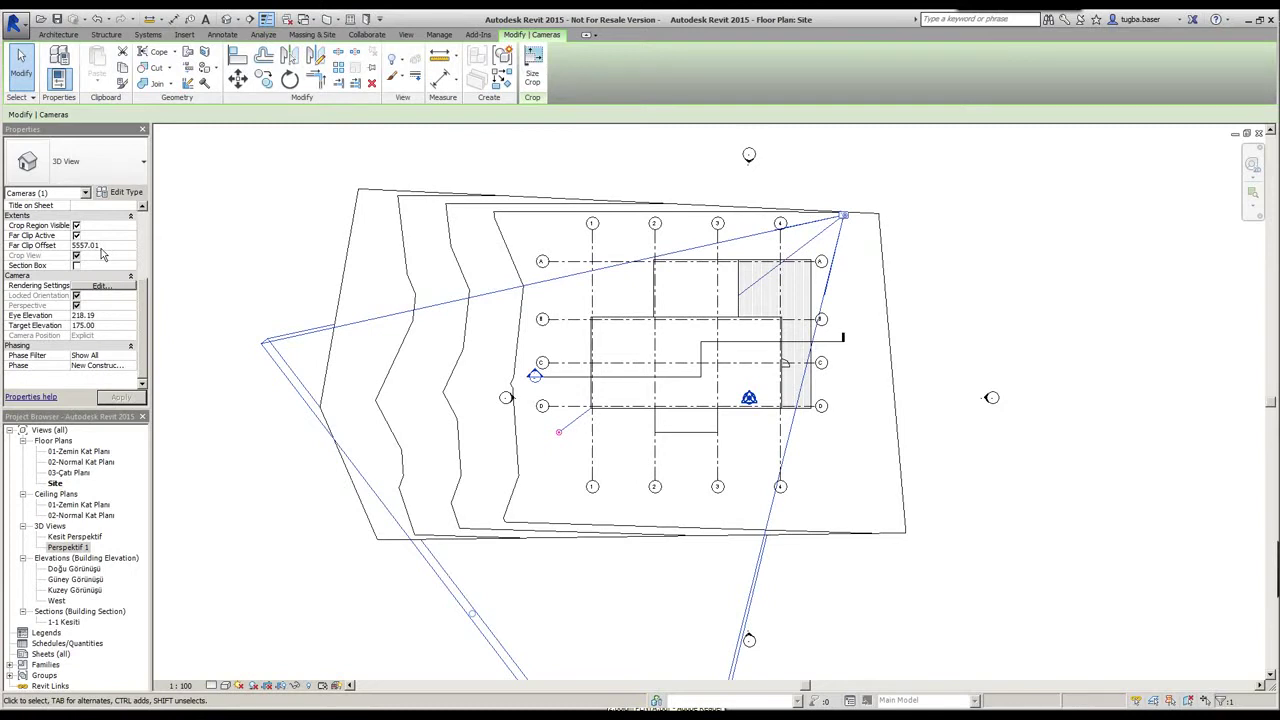
{"action": "left_click", "coordinate": [95, 245]}
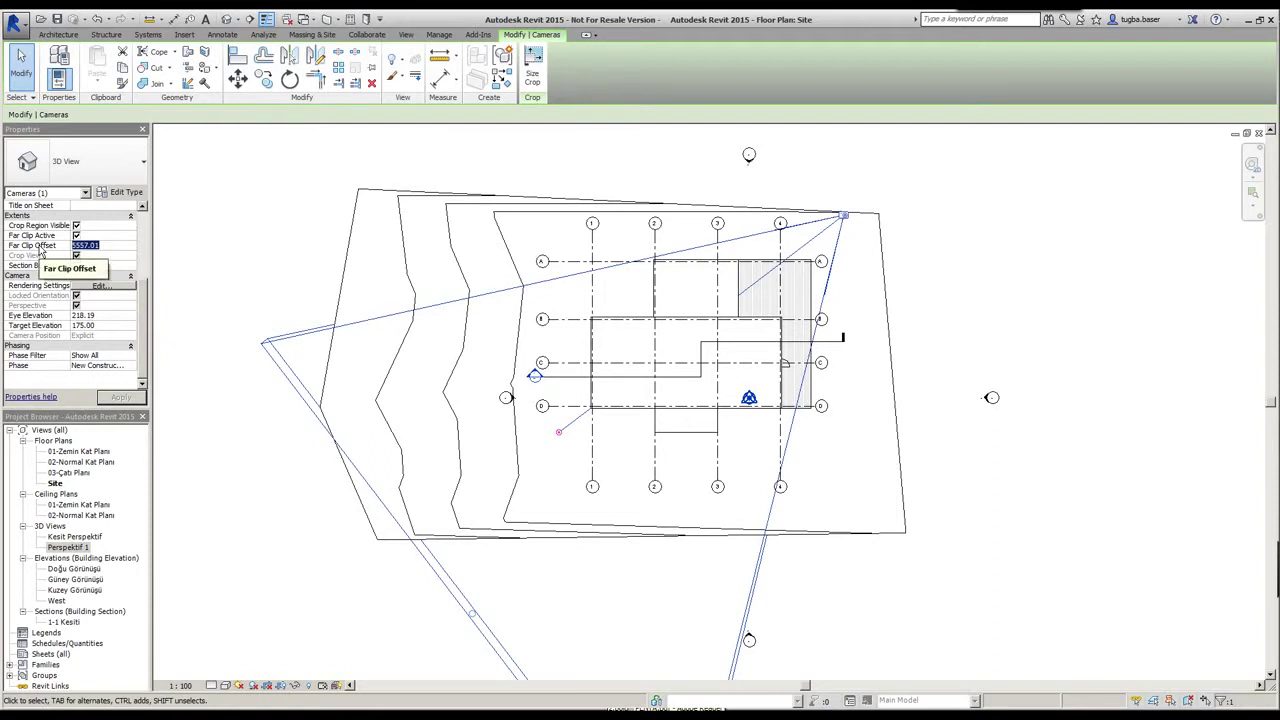
Try Far Clip Offsets of 4500 and 3000, finally applying 5500.
{"action": "type", "text": "4500"}
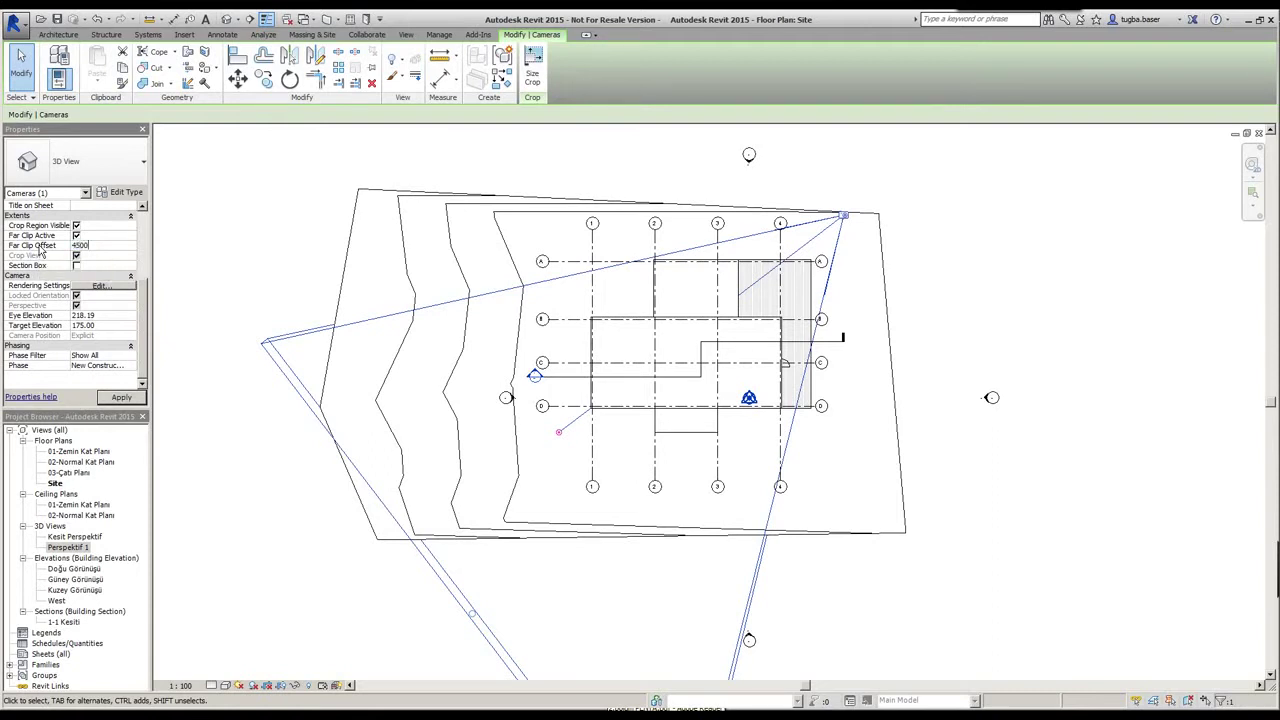
{"action": "left_click", "coordinate": [110, 398]}
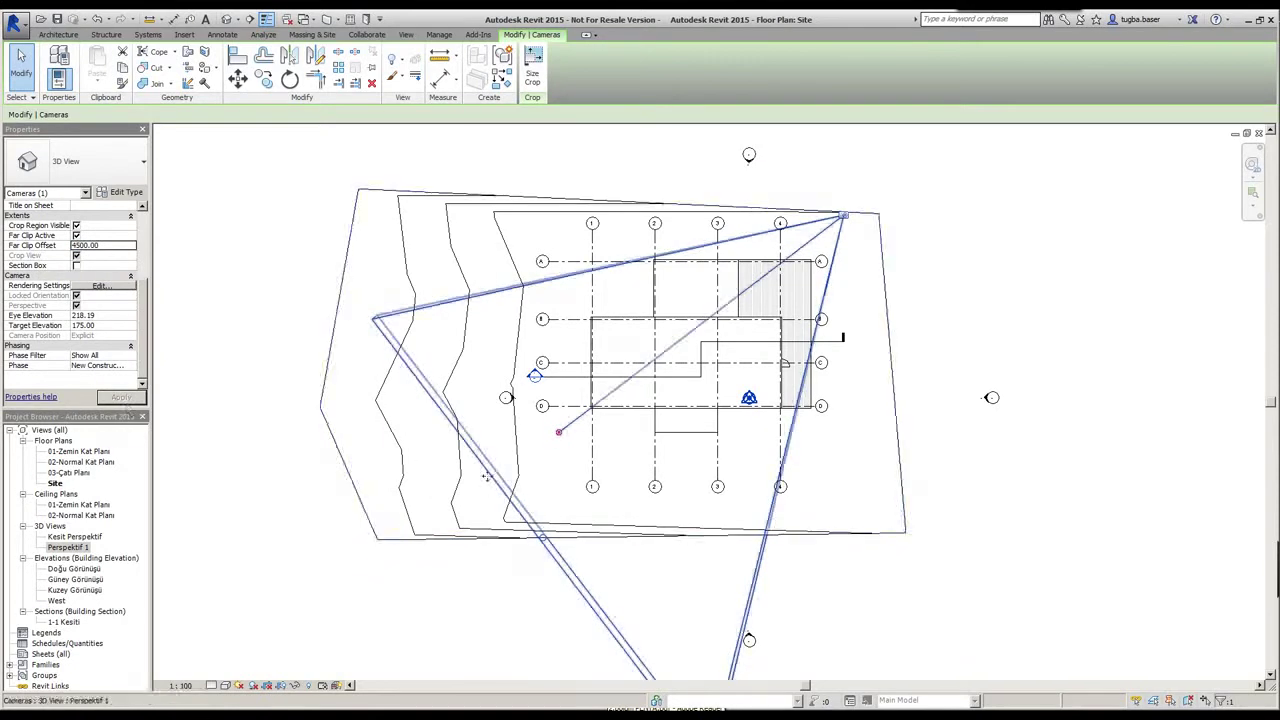
{"action": "left_click", "coordinate": [103, 247]}
{"action": "type", "text": "3000"}
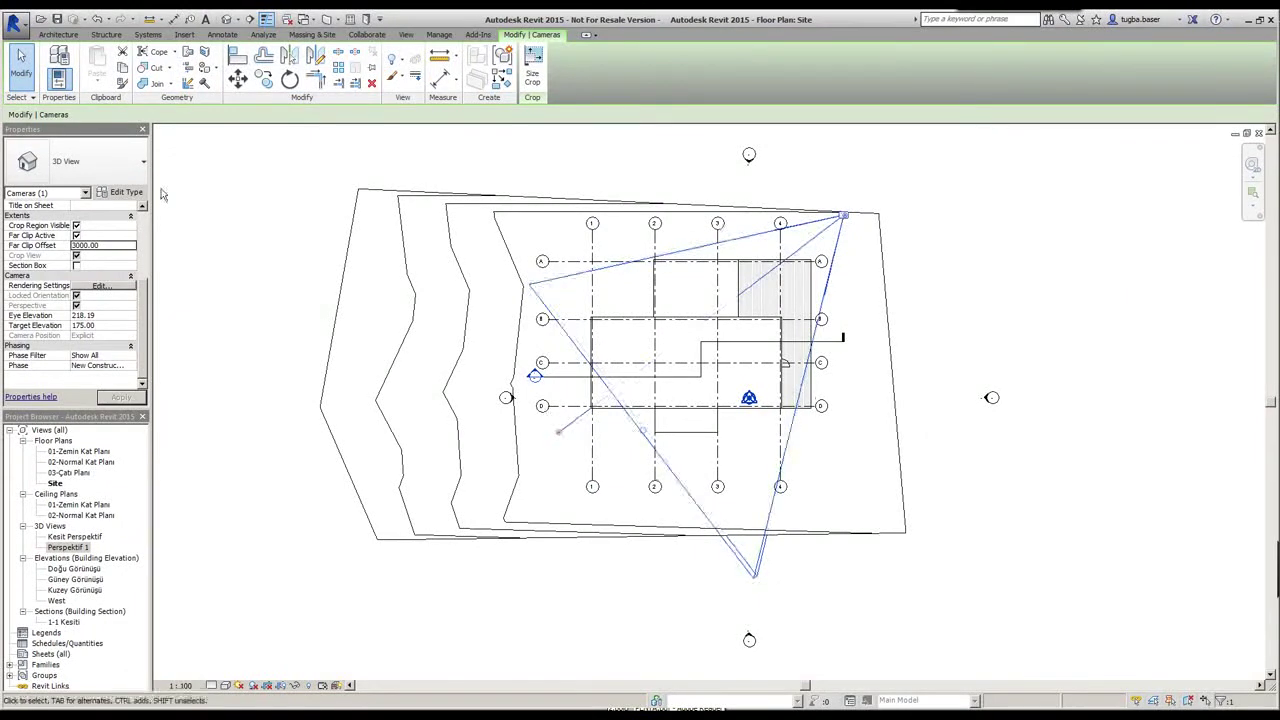
{"action": "left_click", "coordinate": [117, 246]}
{"action": "type", "text": "55"}
{"action": "left_click", "coordinate": [121, 397]}
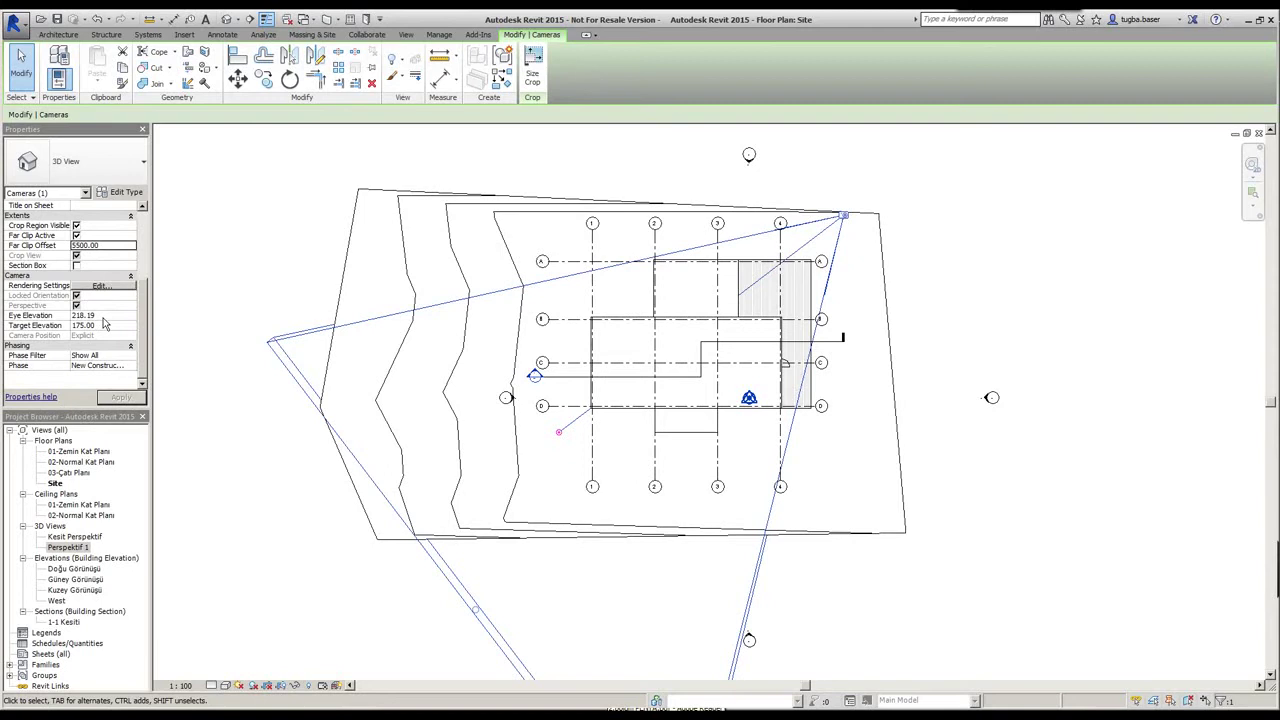
Reopen Perspektif 1, tile and maximize it, then close all hidden views.
{"action": "left_click", "coordinate": [110, 318]}
{"action": "double_click", "coordinate": [70, 548]}
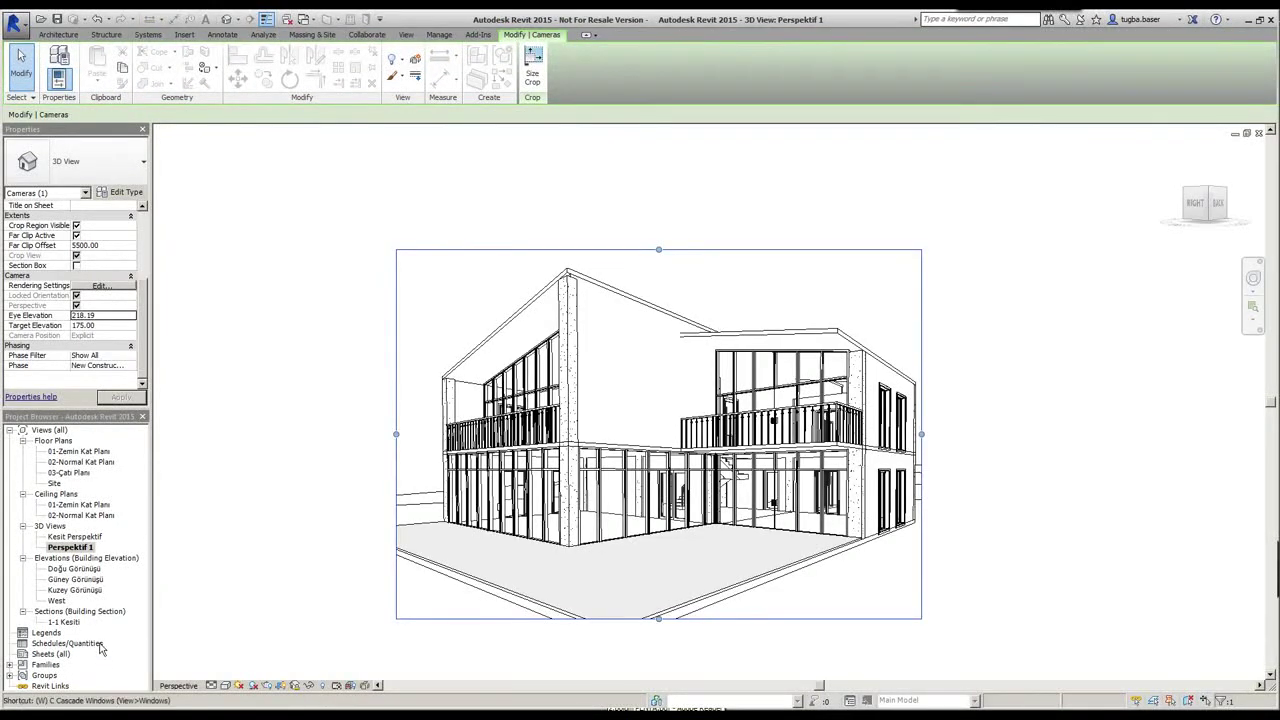
{"action": "key", "text": "w"}
{"action": "key", "text": "t"}
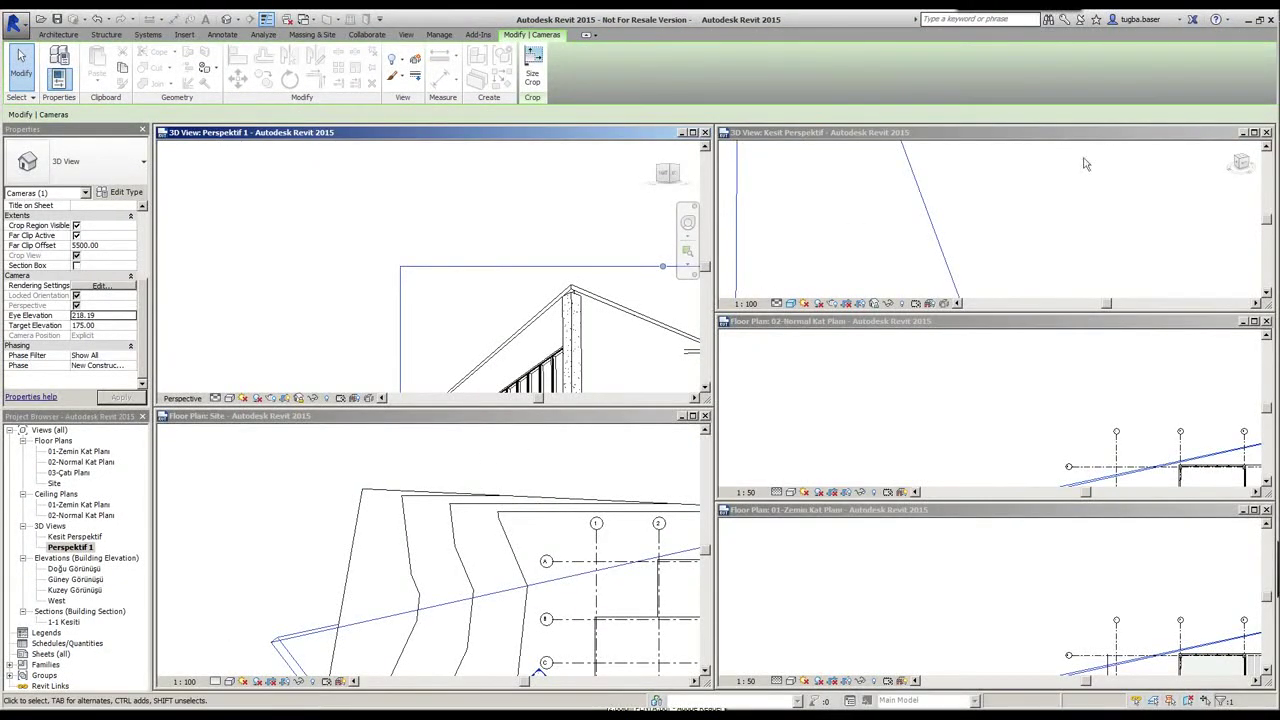
{"action": "left_click", "coordinate": [693, 132]}
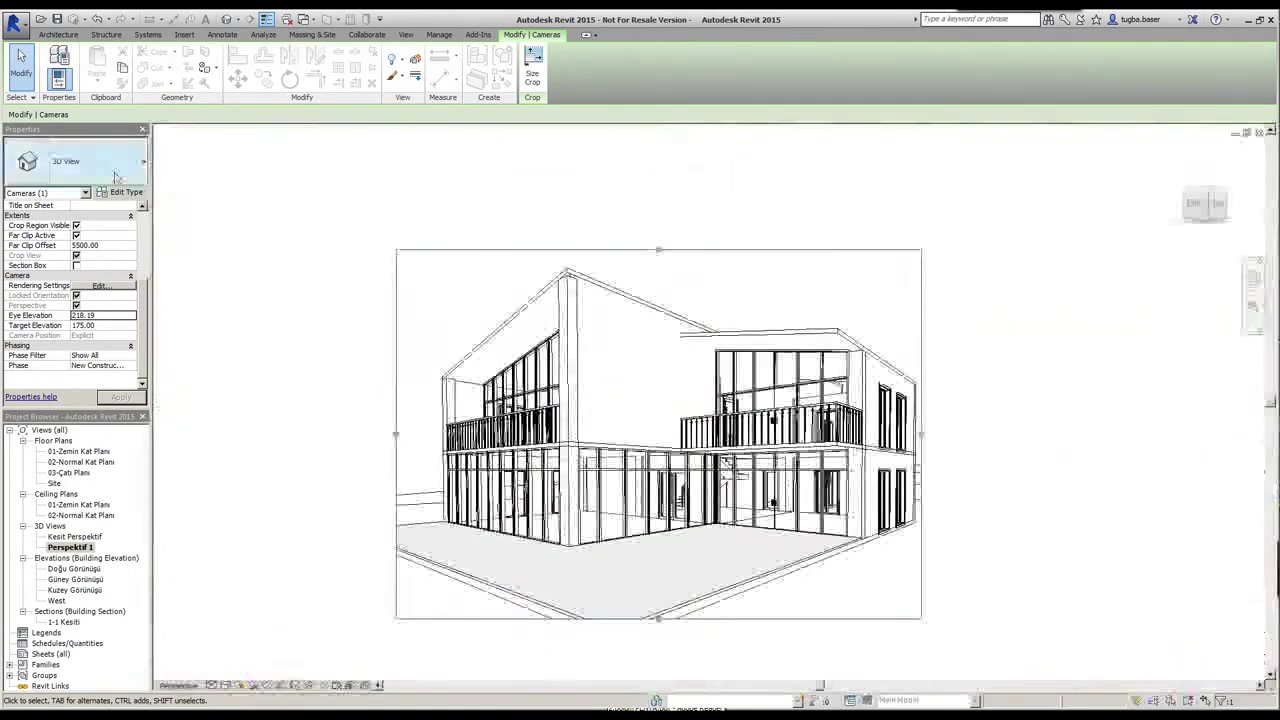
{"action": "left_click", "coordinate": [406, 34]}
{"action": "left_click", "coordinate": [1038, 65]}
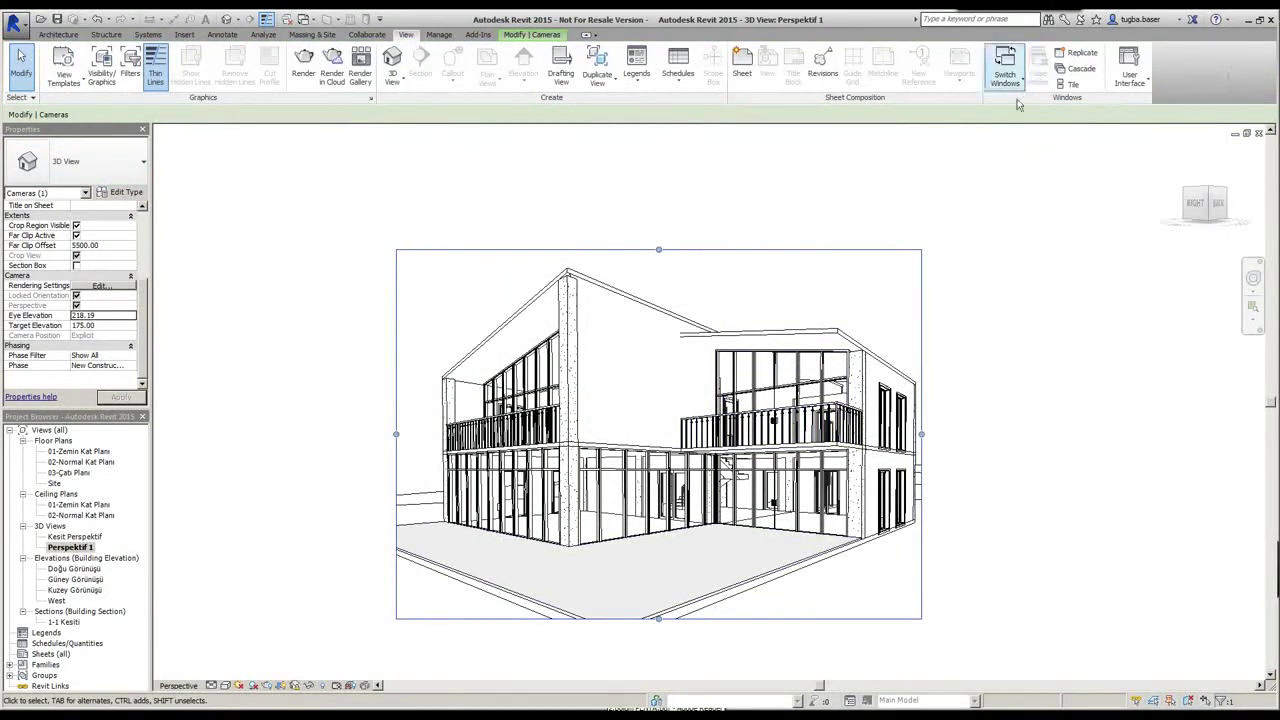
Open the Site plan, tile it beside the perspective with WT, and pan it into view.
{"action": "double_click", "coordinate": [56, 483]}
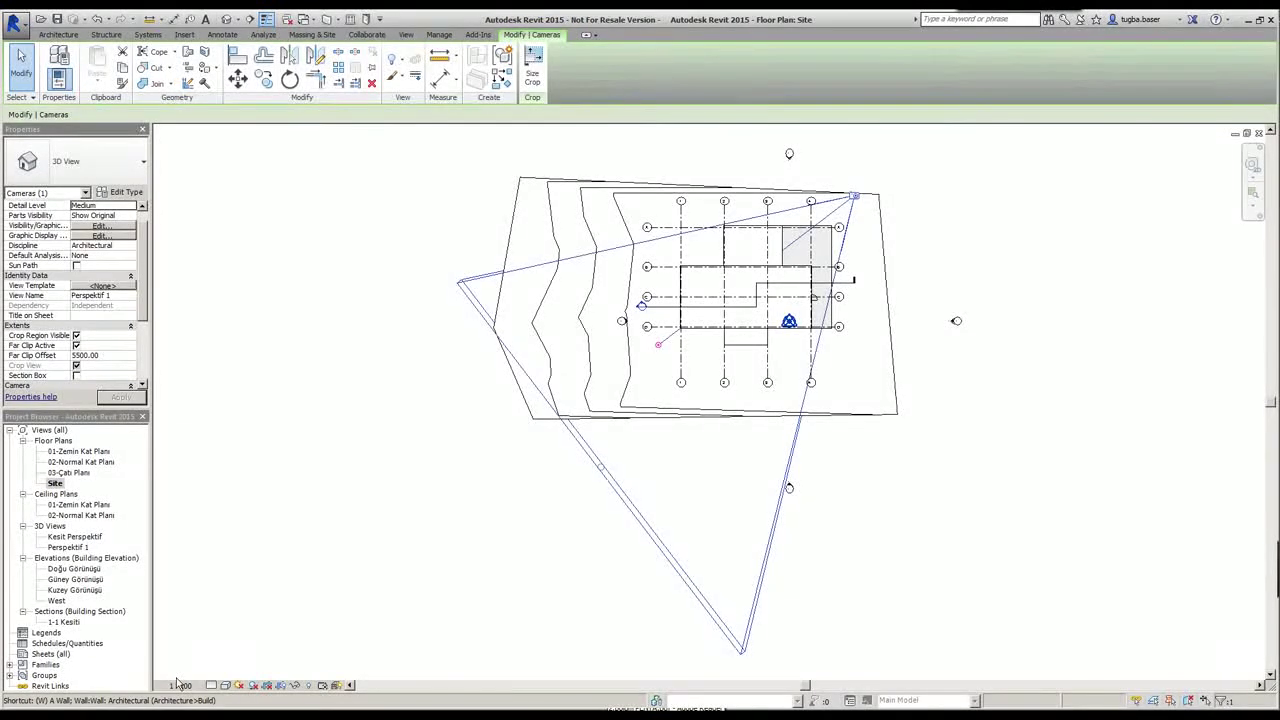
{"action": "key", "text": "w"}
{"action": "key", "text": "t"}
{"action": "scroll", "coordinate": [321, 600], "scroll_direction": "down", "scroll_amount": 2}
{"action": "middle_click_drag", "start_coordinate": [321, 600], "coordinate": [256, 552]}
Zoom the Perspektif 1 view to fit and select the Target Elevation value.
{"action": "left_click", "coordinate": [901, 440]}
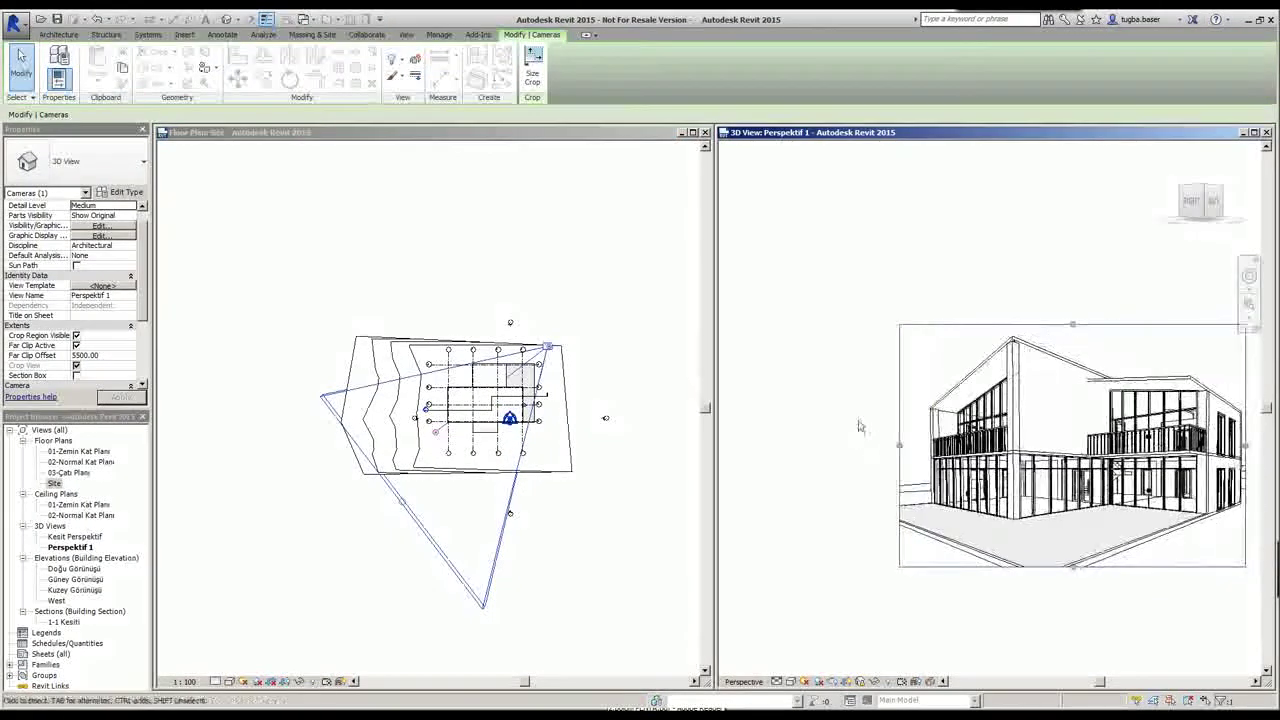
{"action": "scroll", "coordinate": [960, 430], "scroll_direction": "up", "scroll_amount": 1}
{"action": "scroll", "coordinate": [1000, 425], "scroll_direction": "up", "scroll_amount": 2}
{"action": "scroll", "coordinate": [1000, 420], "scroll_direction": "down", "scroll_amount": 2}
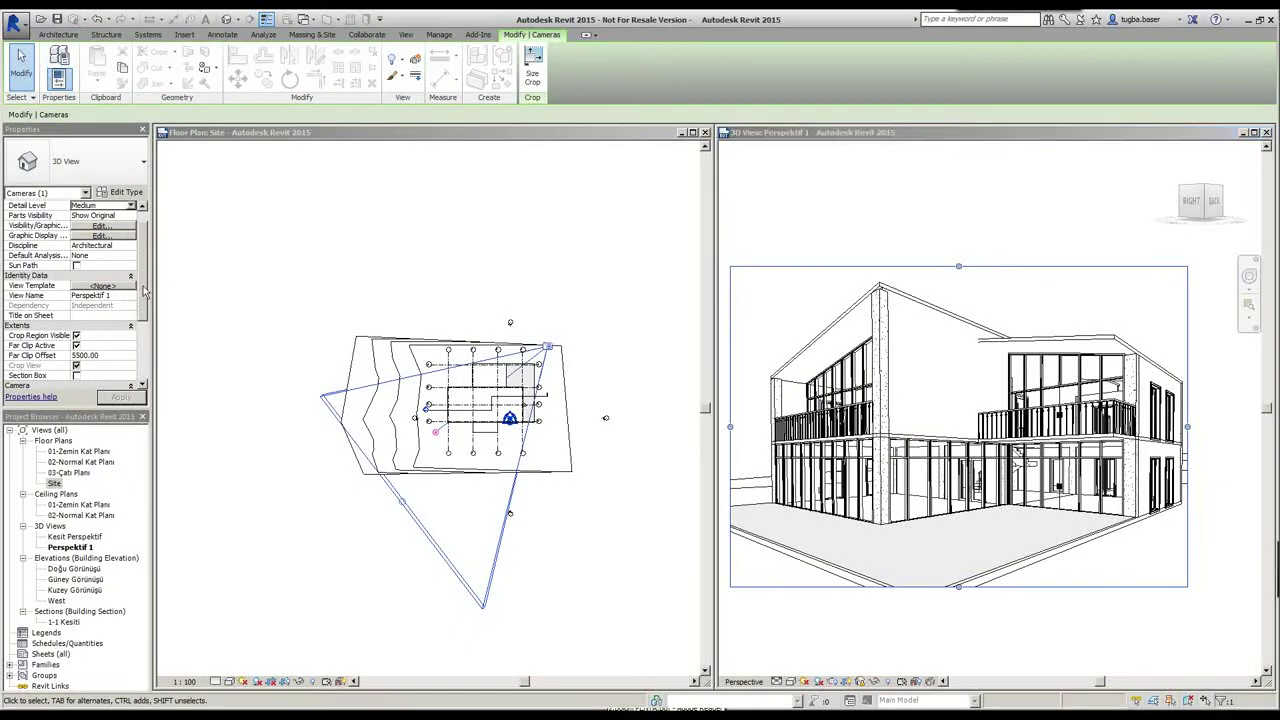
{"action": "scroll", "coordinate": [110, 325], "scroll_direction": "down", "scroll_amount": 3}
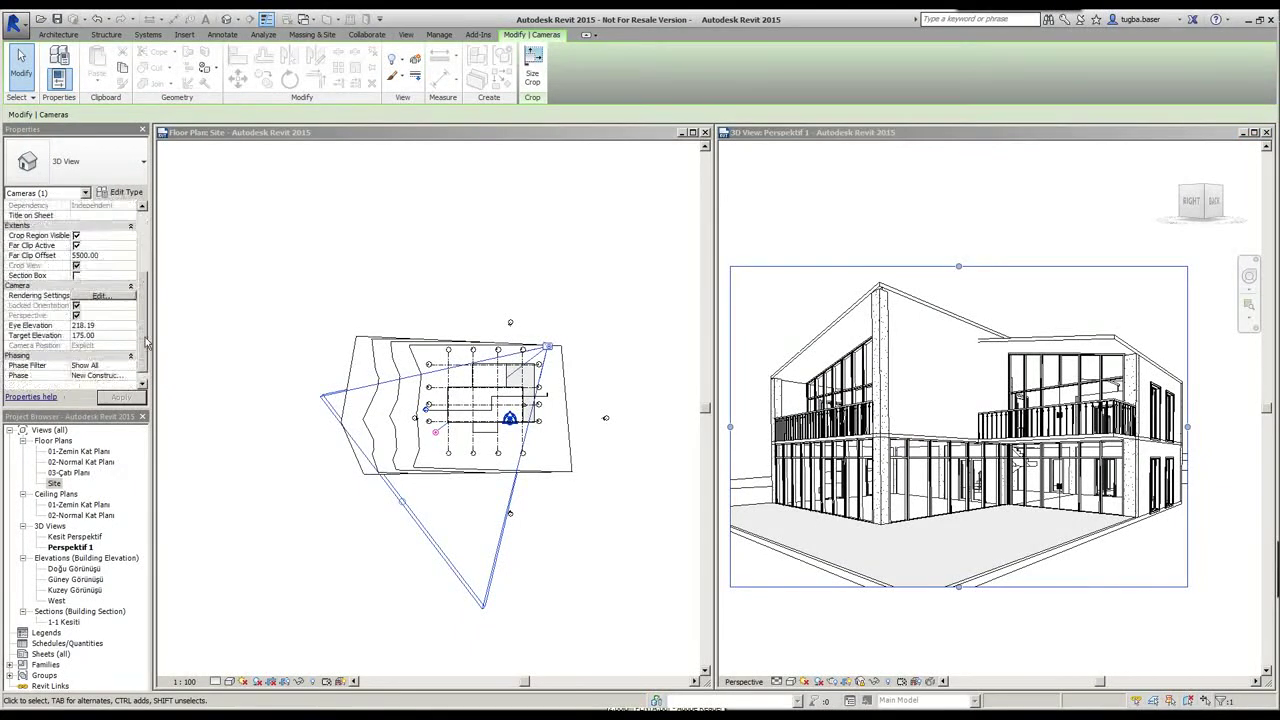
{"action": "left_click", "coordinate": [86, 336]}
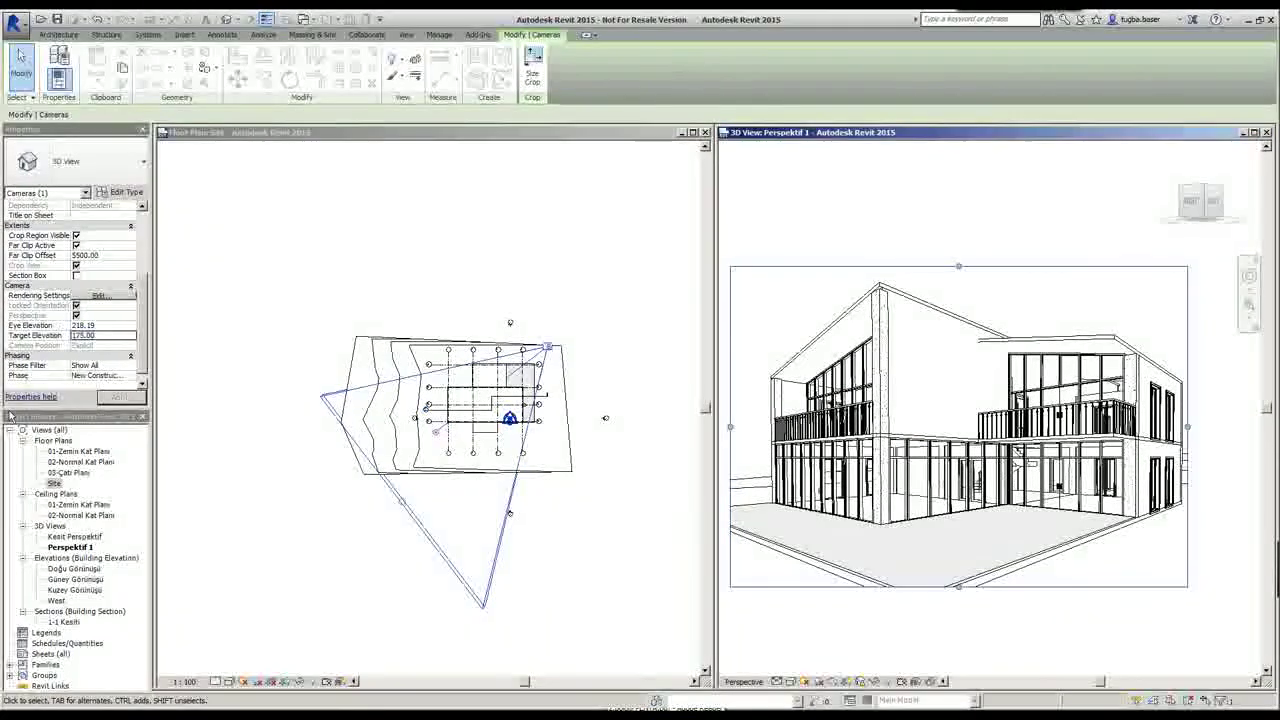
Set Target Elevation to 50 and Eye Elevation to 500, and apply them.
{"action": "type", "text": "175"}
{"action": "key", "text": "Return"}
{"action": "left_click", "coordinate": [102, 336]}
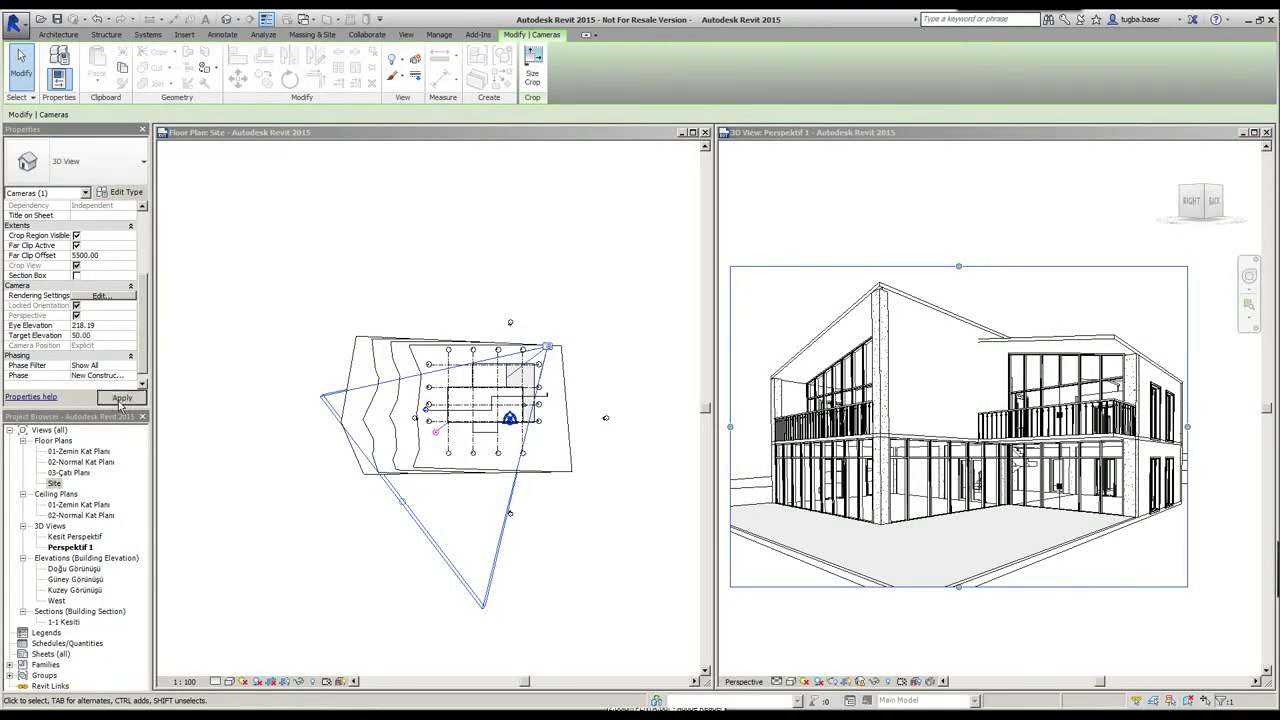
{"action": "left_click", "coordinate": [121, 397]}
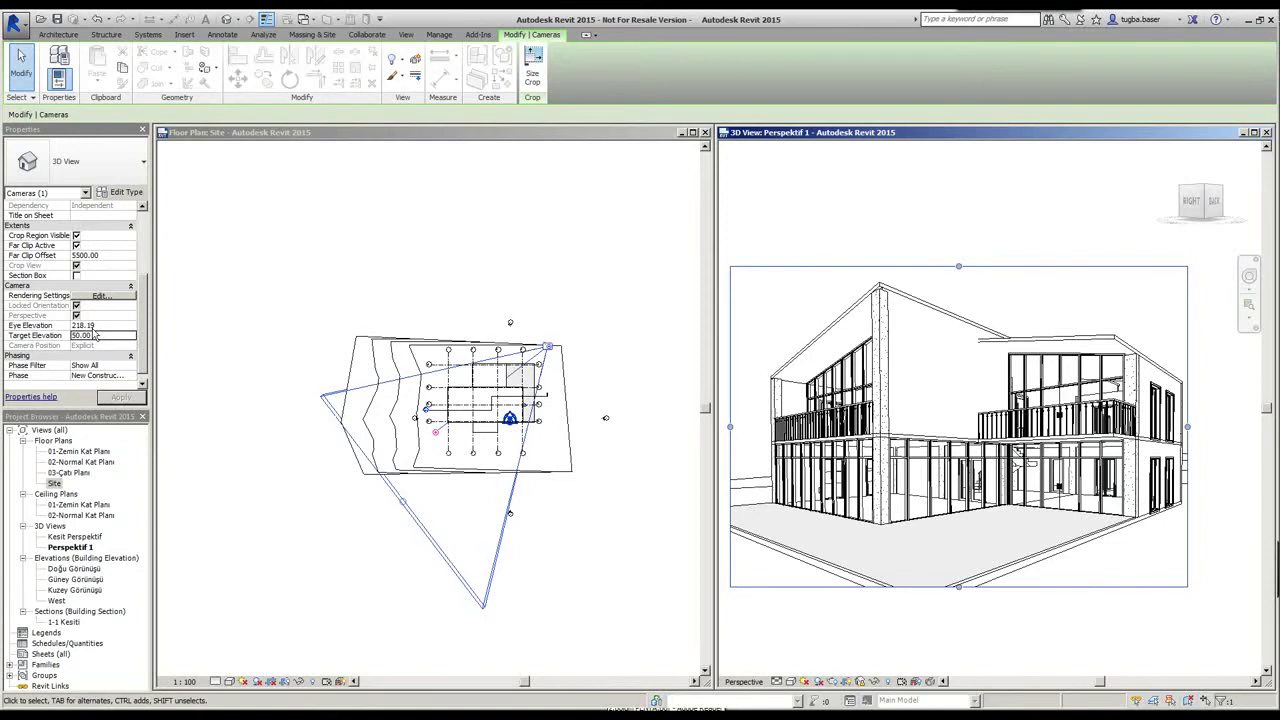
{"action": "left_click", "coordinate": [85, 326]}
{"action": "type", "text": "500"}
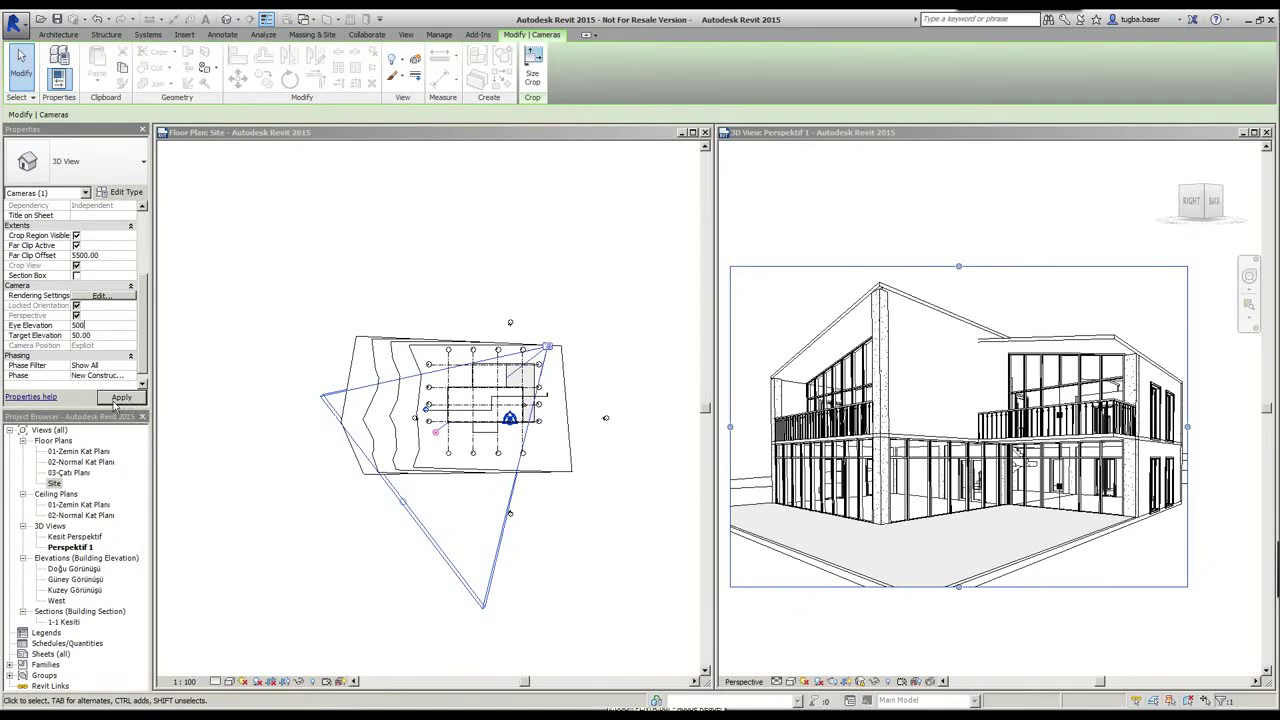
{"action": "left_click", "coordinate": [116, 398]}
{"action": "left_click", "coordinate": [113, 402]}
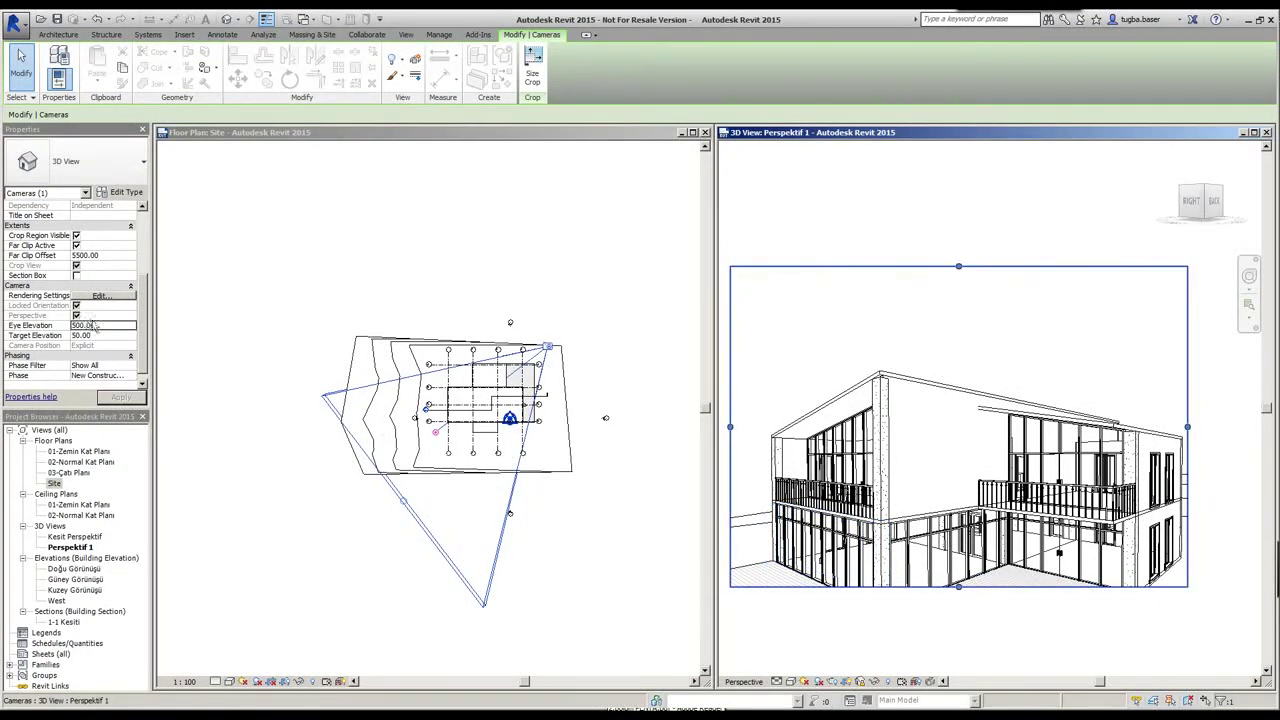
Set both Eye Elevation and Target Elevation to 300 and apply.
{"action": "left_click_drag", "start_coordinate": [95, 325], "coordinate": [68, 325]}
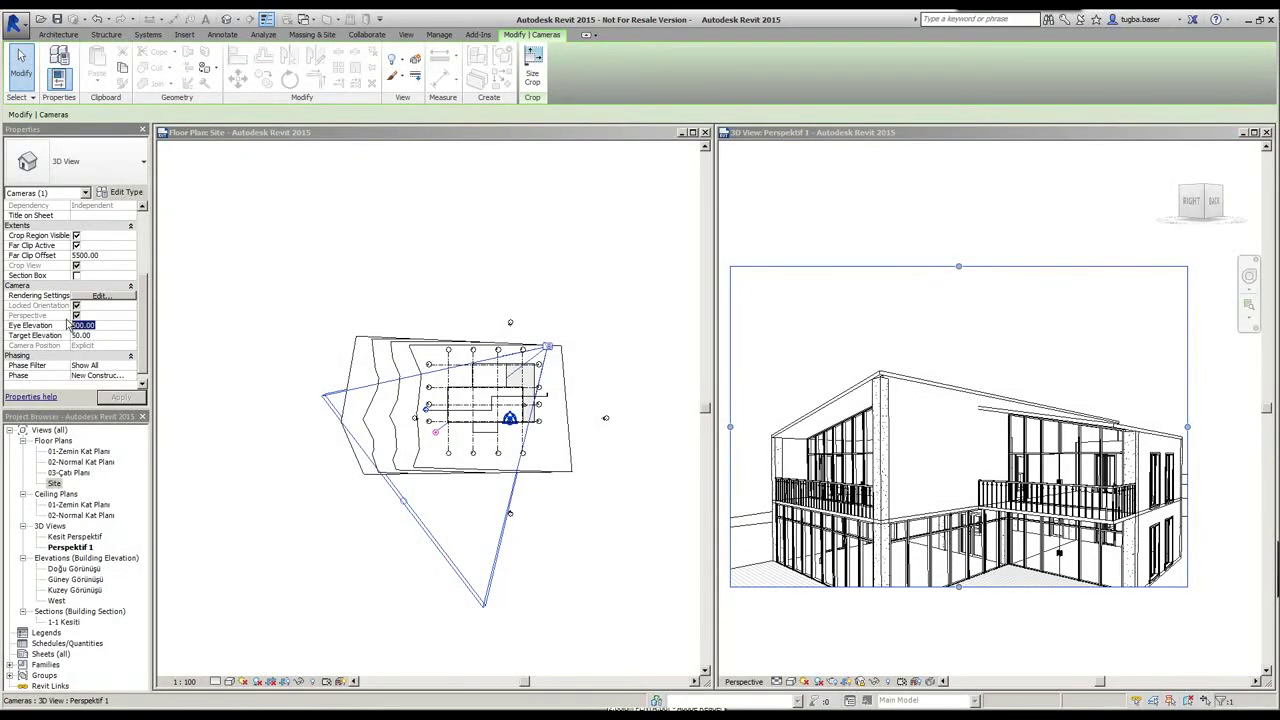
{"action": "key", "text": "BackSpace"}
{"action": "type", "text": "3"}
{"action": "left_click", "coordinate": [107, 338]}
{"action": "type", "text": "3"}
{"action": "left_click", "coordinate": [127, 397]}
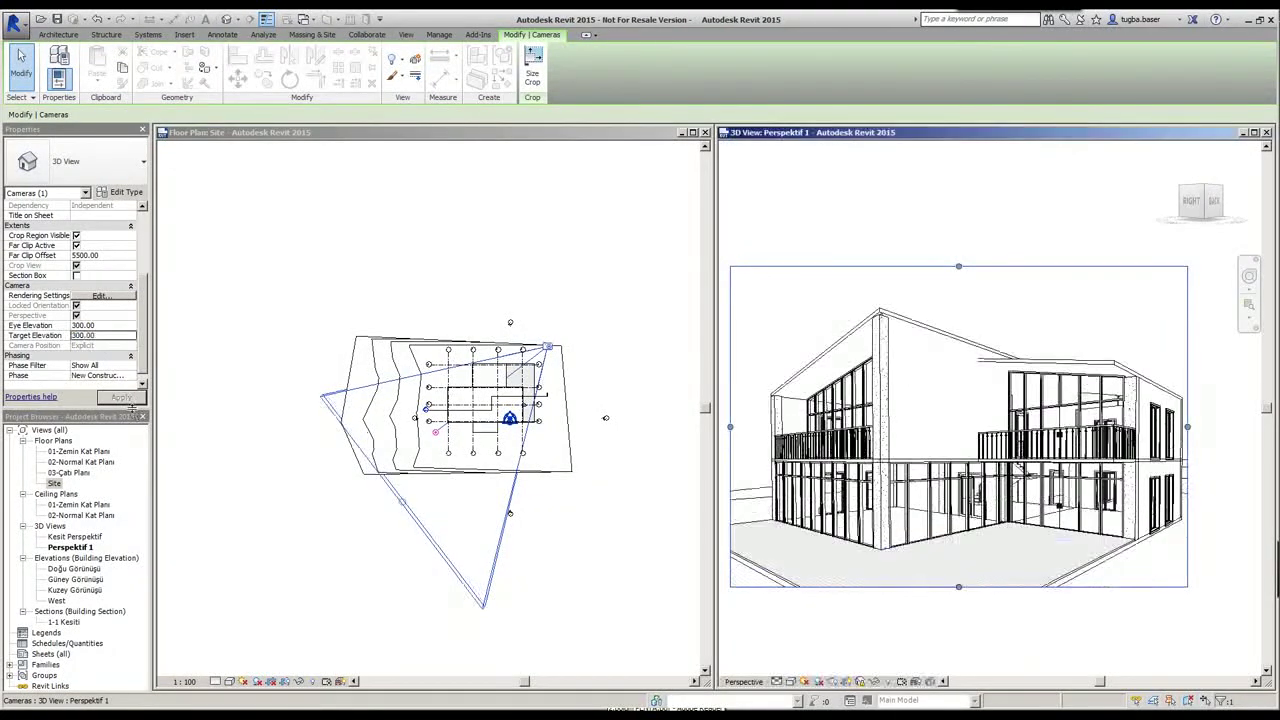